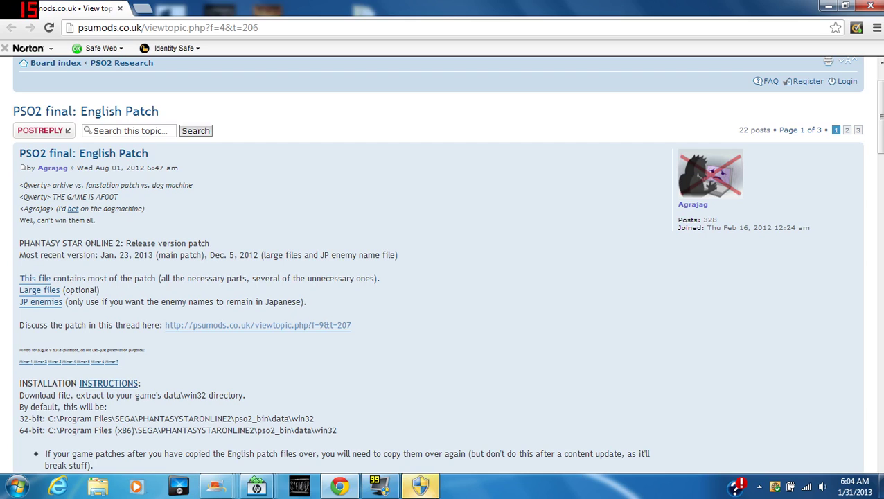
Download patch_2013_01_23.rar from the forum post's 'This file' link.
scroll(258, 251, "up", 1)
scroll(258, 251, "down", 2)
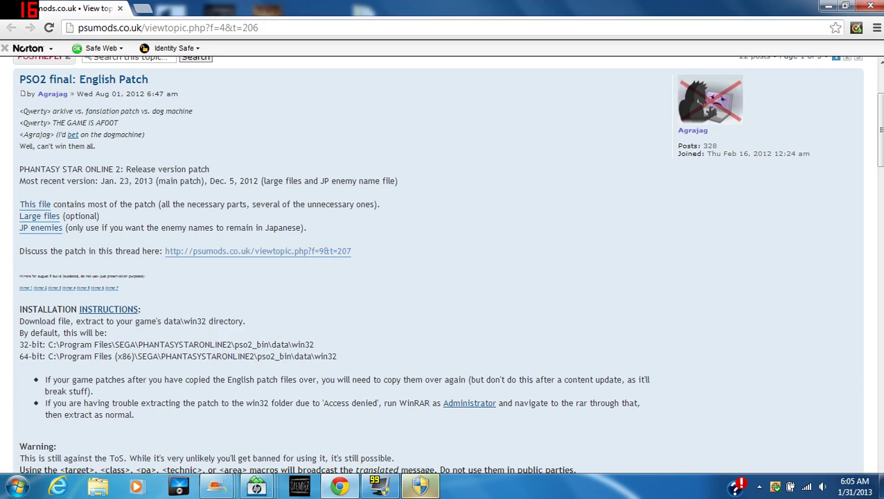
left_click(166, 27)
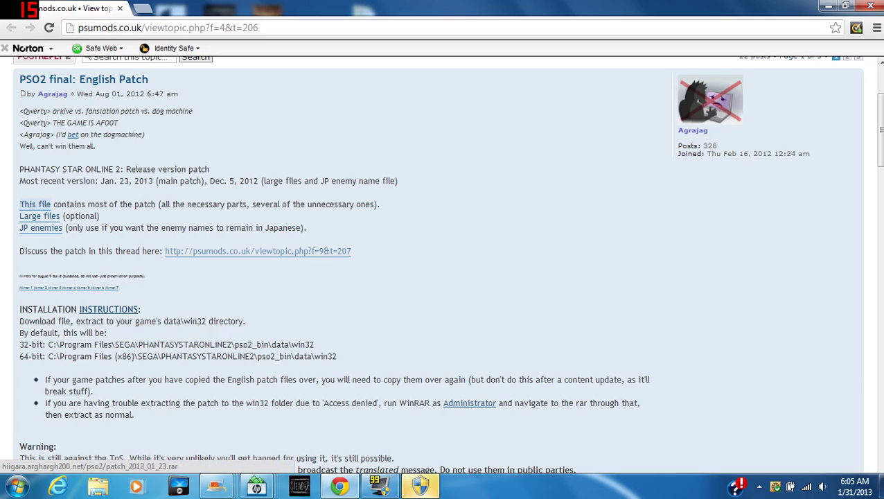
scroll(34, 203, "up", 1)
scroll(35, 204, "down", 1)
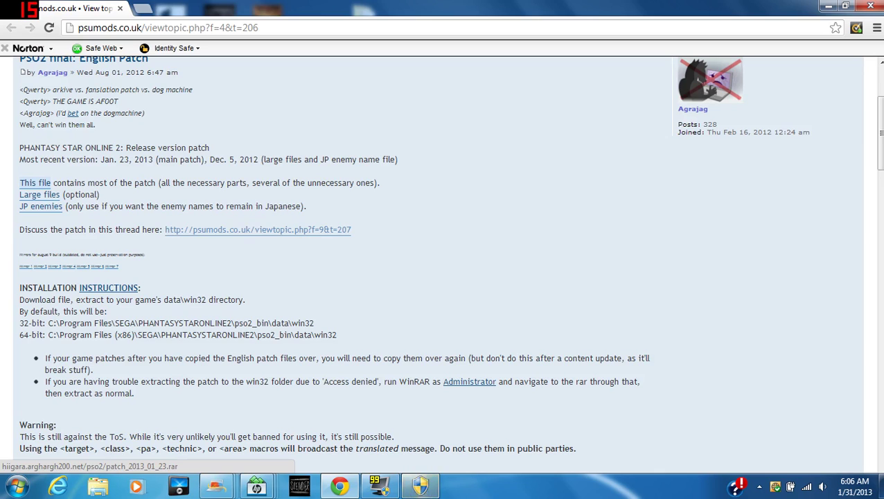
left_click(34, 182)
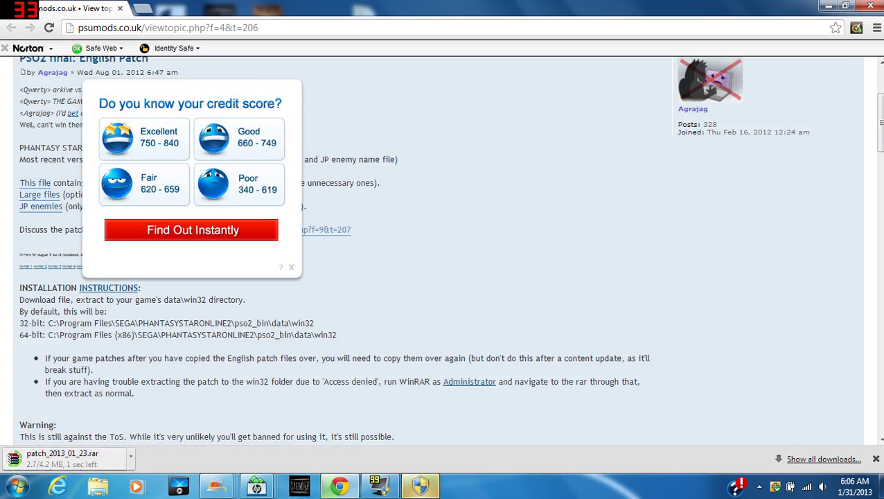
Open patch_2013_01_23.rar in WinRAR, then right-click the PHANTASY STAR ONLINE desktop shortcut.
left_click(62, 459)
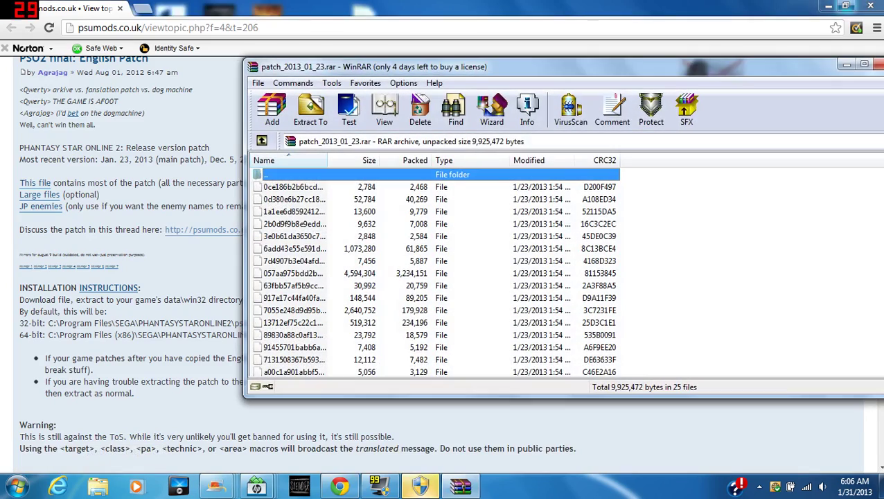
left_click(828, 6)
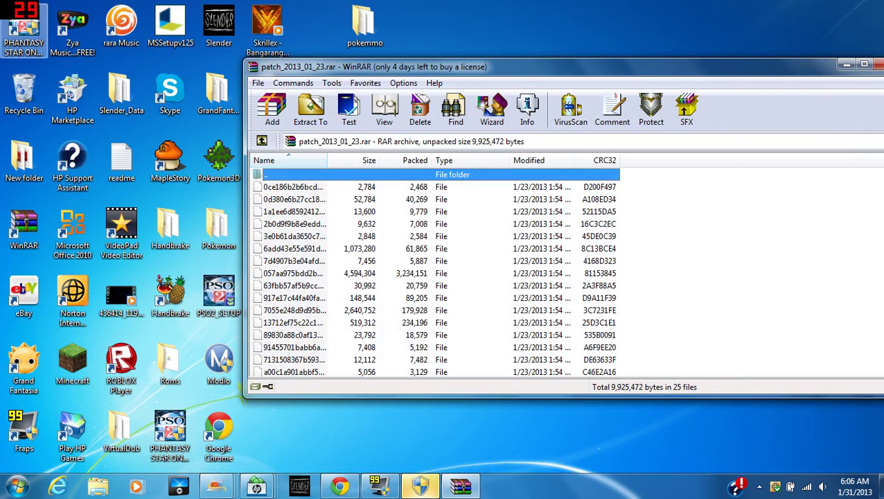
left_click(23, 28)
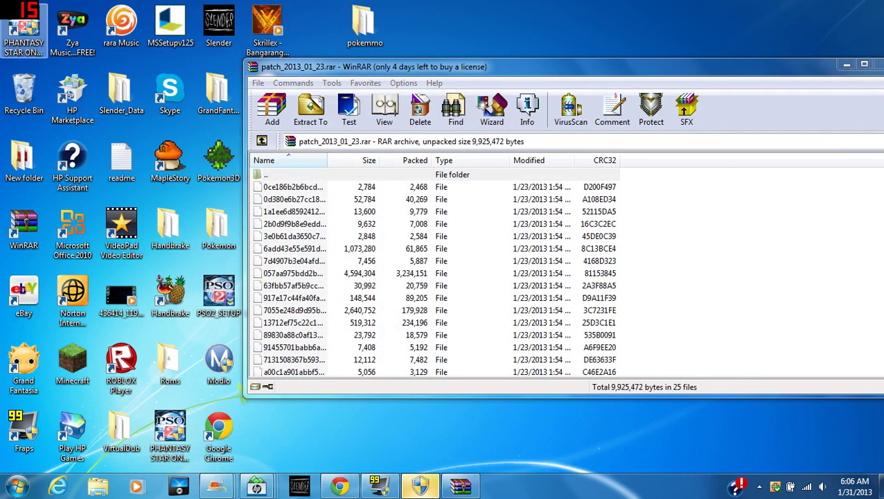
right_click(30, 33)
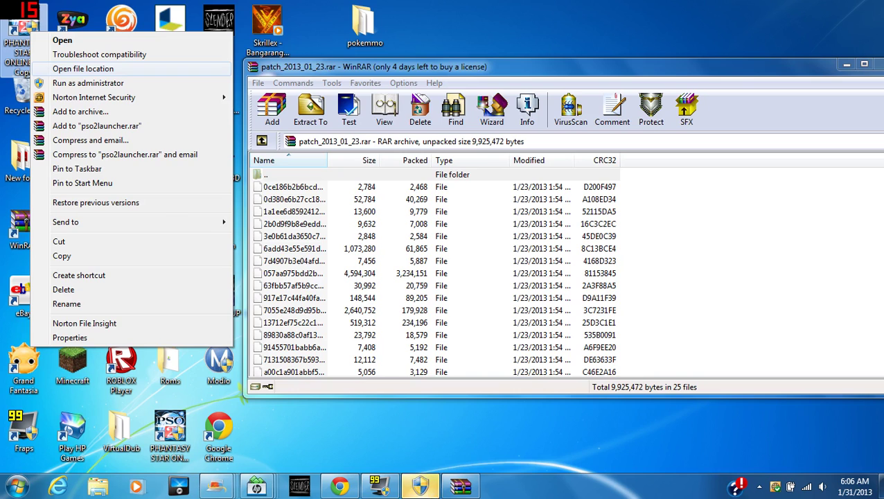
Open the game's file location and browse into pso2_bin\data\win32.
left_click(83, 68)
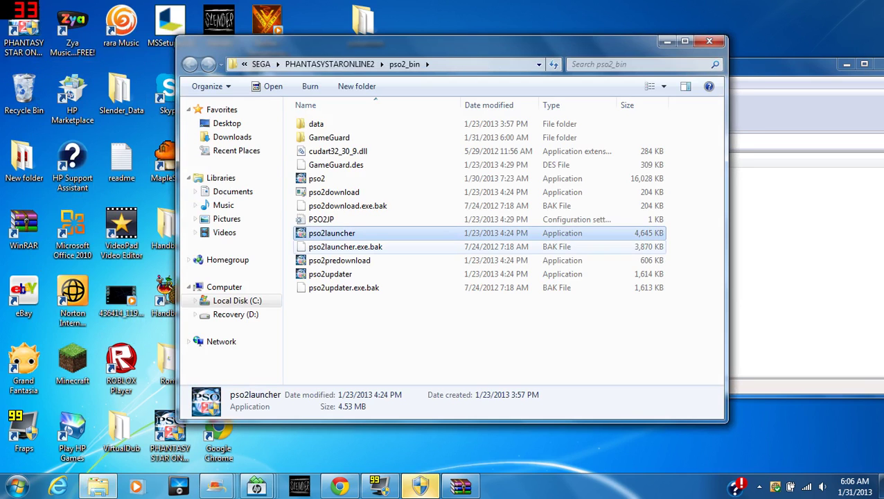
double_click(316, 123)
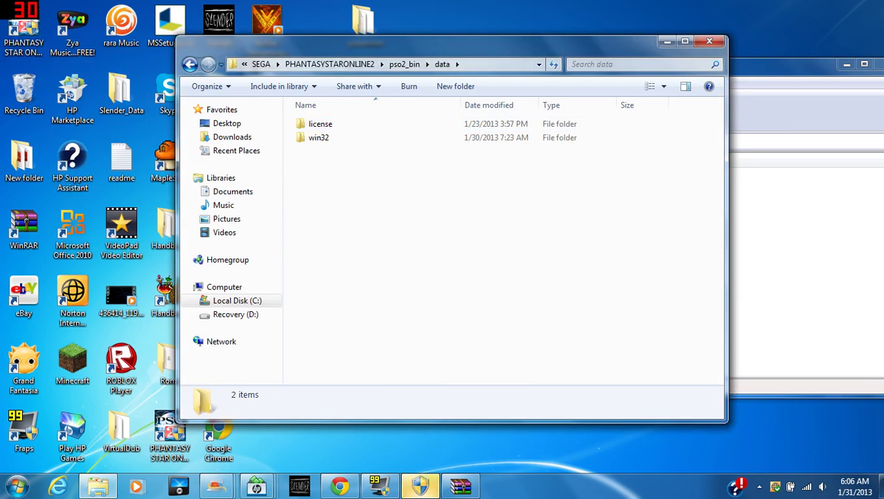
left_click_drag(328, 49, 228, 24)
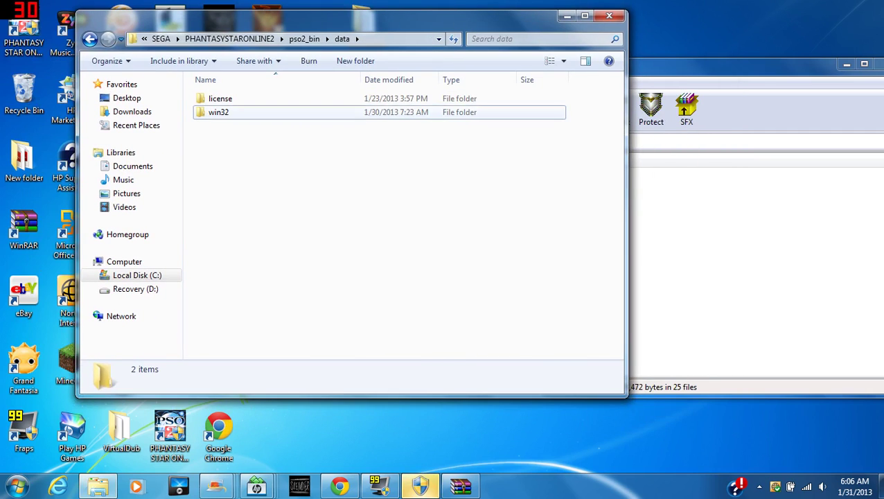
double_click(218, 112)
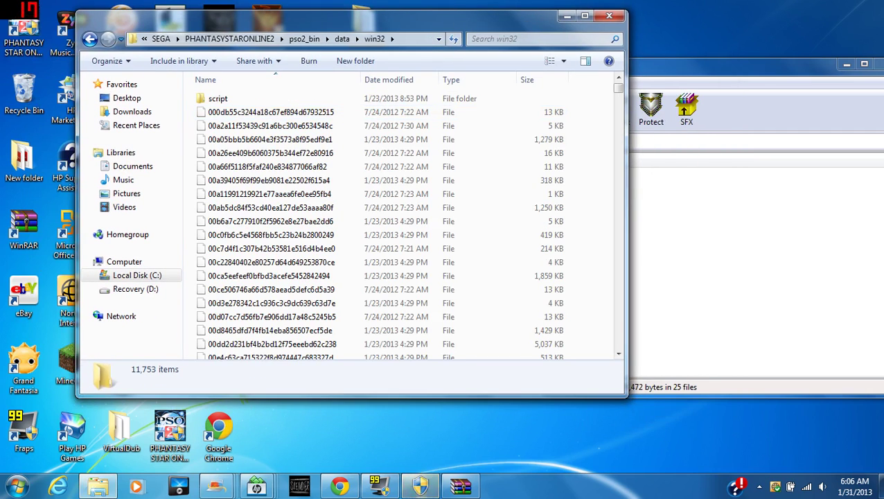
left_click_drag(347, 17, 212, 38)
Move all 25 patch files from WinRAR into win32, replacing existing files with administrator permission.
left_click(554, 67)
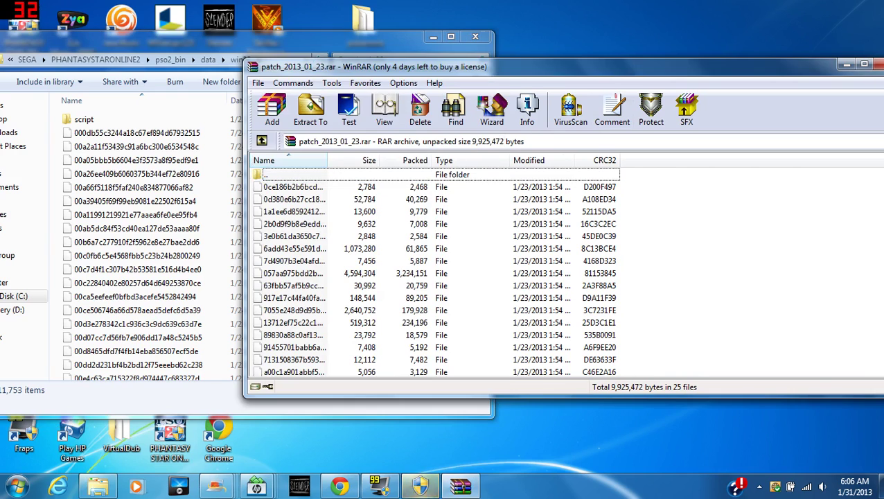
key("shift+Down")
key("shift+Down")
key("shift+Down")
key("shift+Down")
key("shift+Down")
key("shift+End")
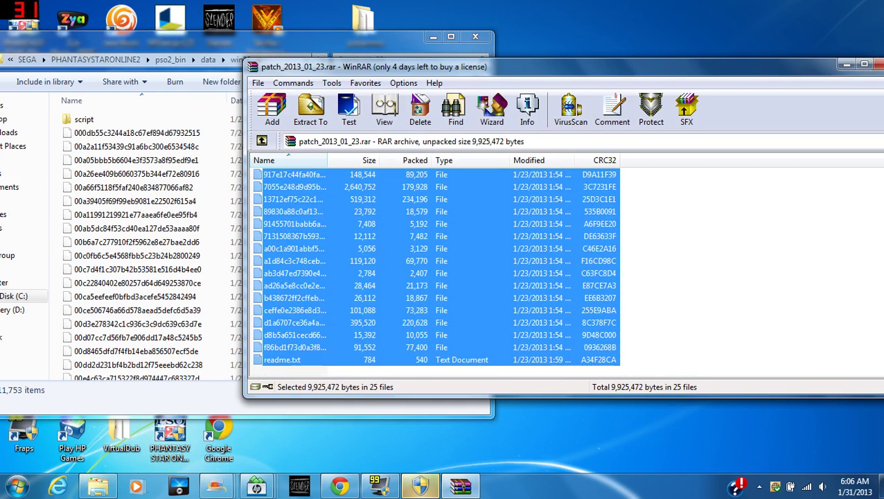
left_click_drag(291, 277, 139, 295)
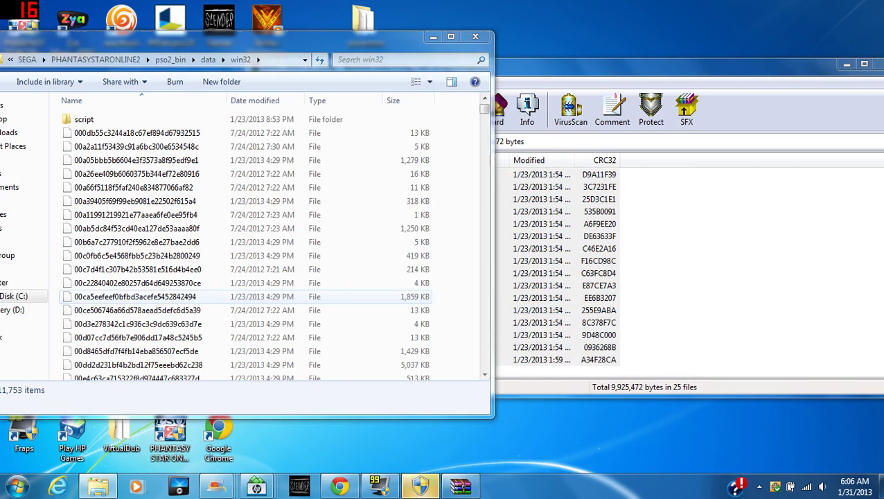
left_click(350, 236)
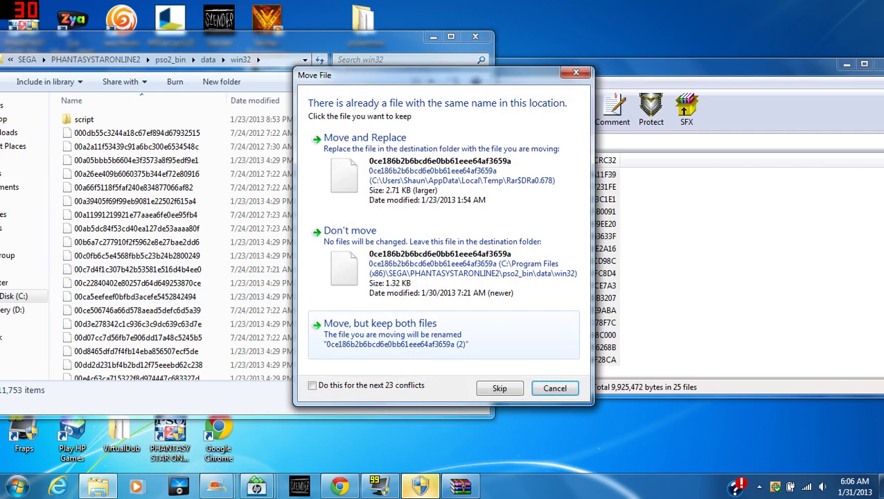
left_click(311, 385)
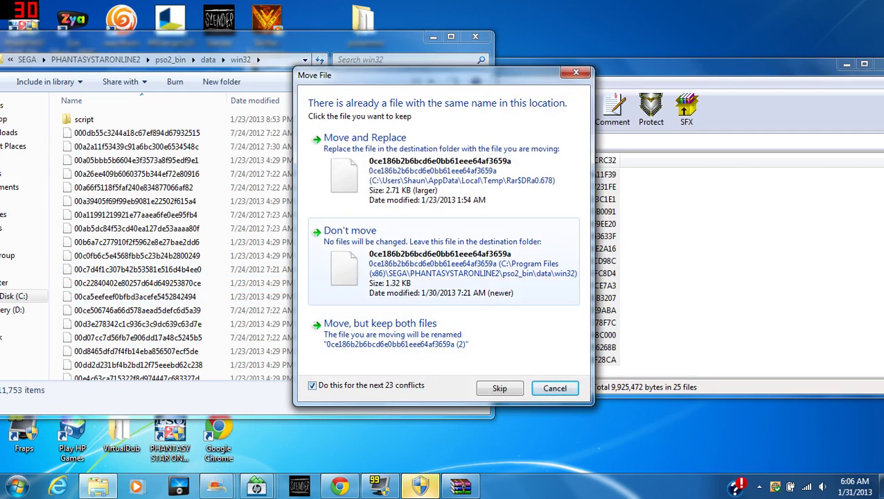
left_click(365, 138)
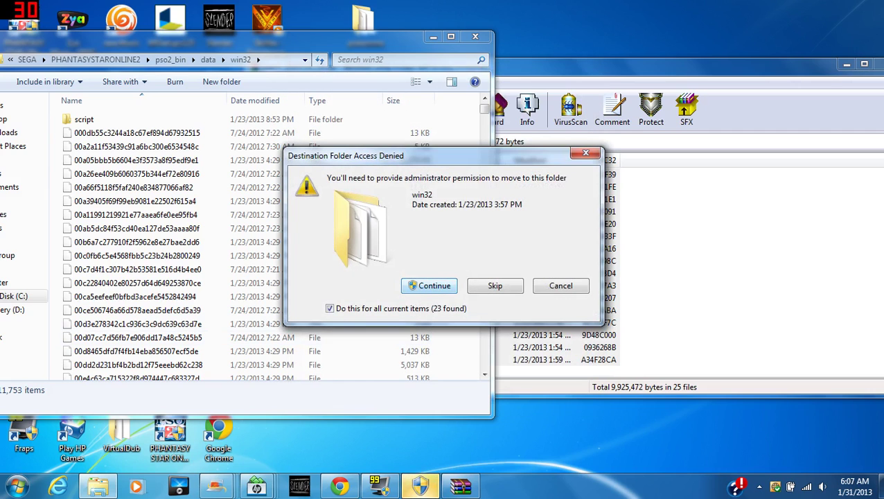
key("Return")
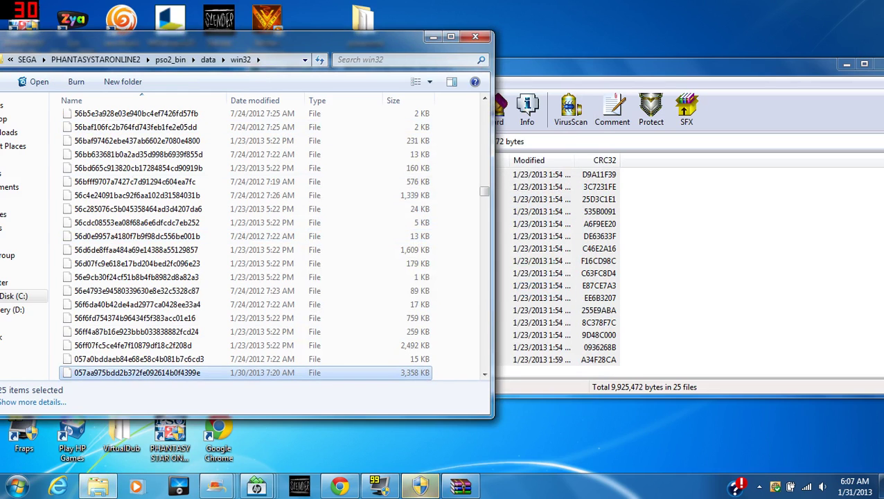
left_click(433, 36)
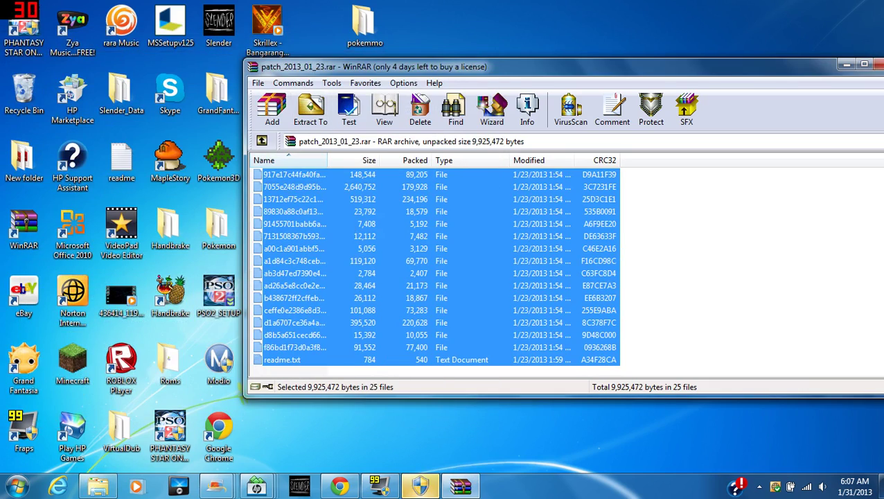
Dismiss the FreeRide Games advert and close the patch_2013_01_23.rar WinRAR window.
left_click_drag(415, 66, 665, 119)
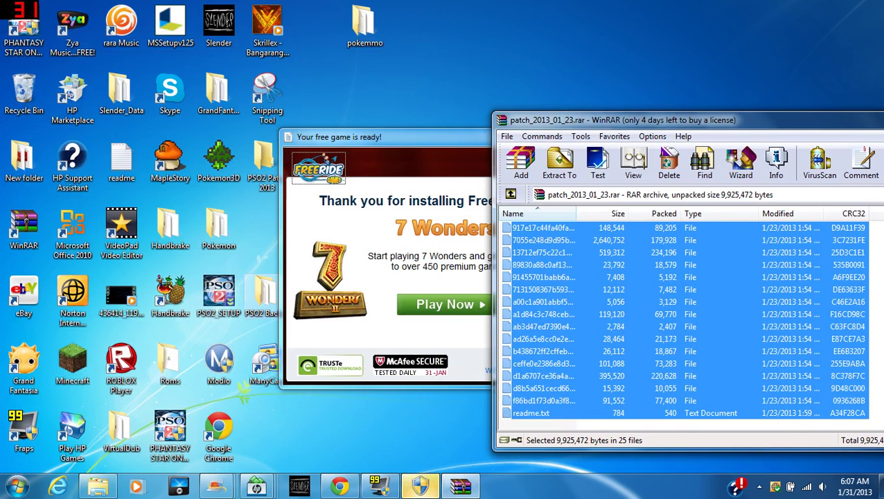
left_click(260, 294)
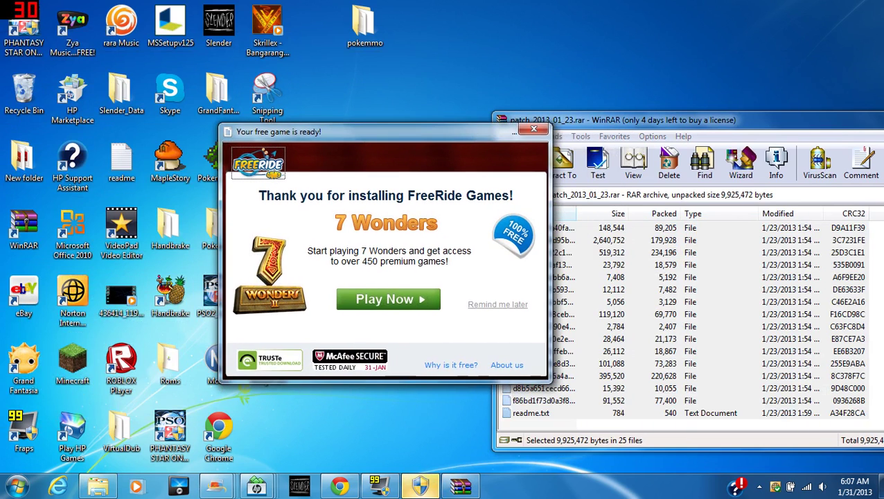
left_click(533, 128)
left_click_drag(562, 123, 251, 108)
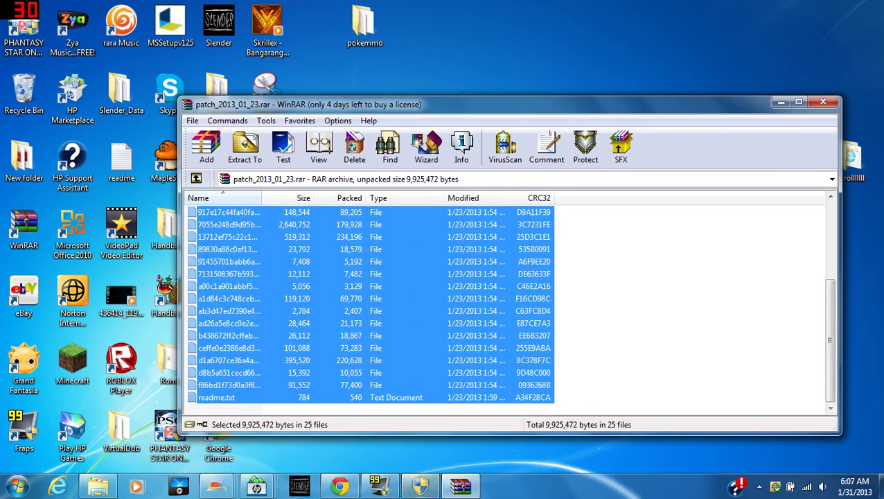
left_click(823, 102)
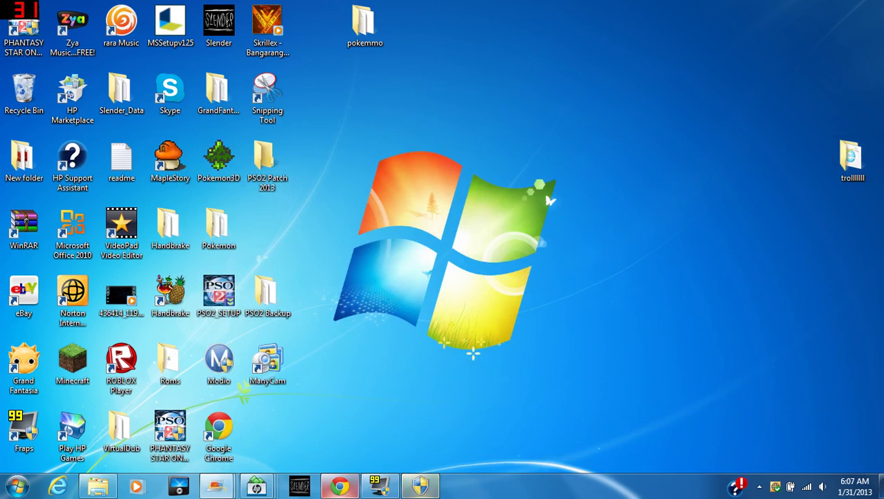
Download 2012_12_5_largefiles.rar from the Large files link and open it in WinRAR.
left_click(339, 484)
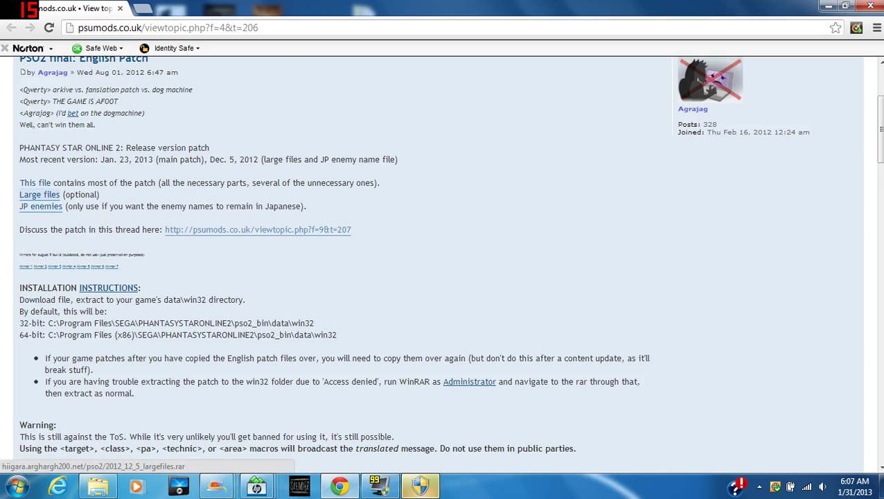
left_click(40, 195)
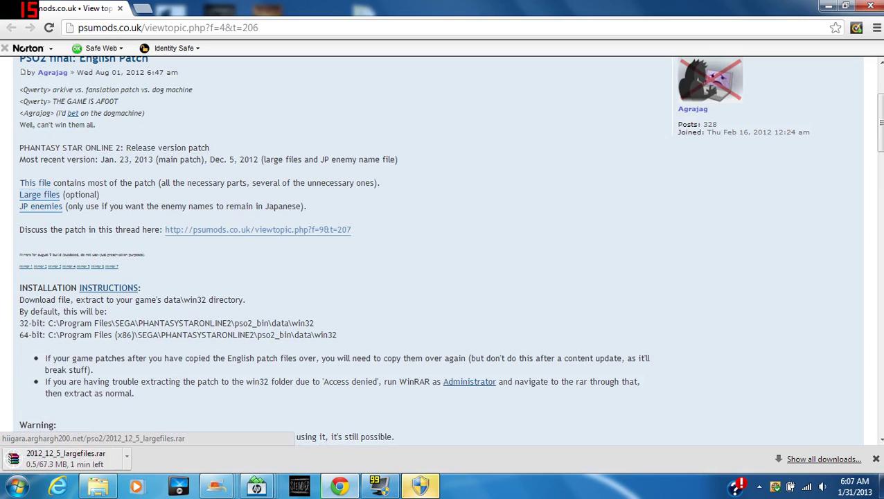
left_click(62, 458)
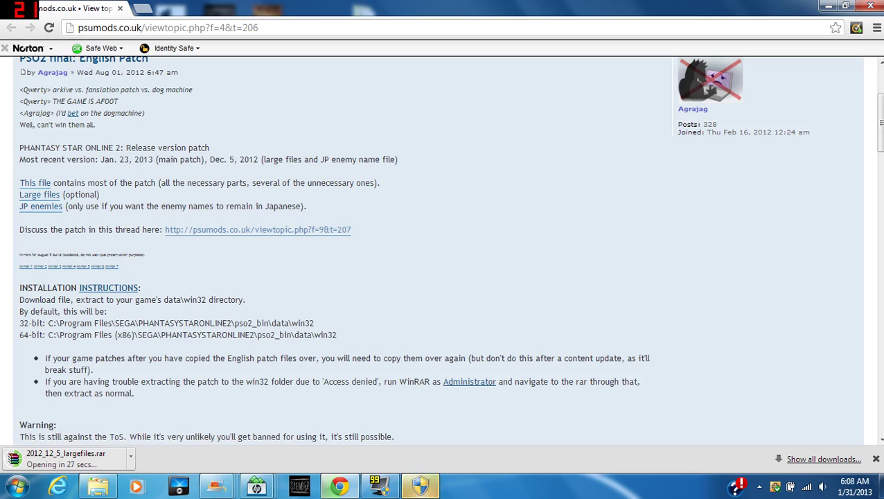
scroll(441, 249, "down", 2)
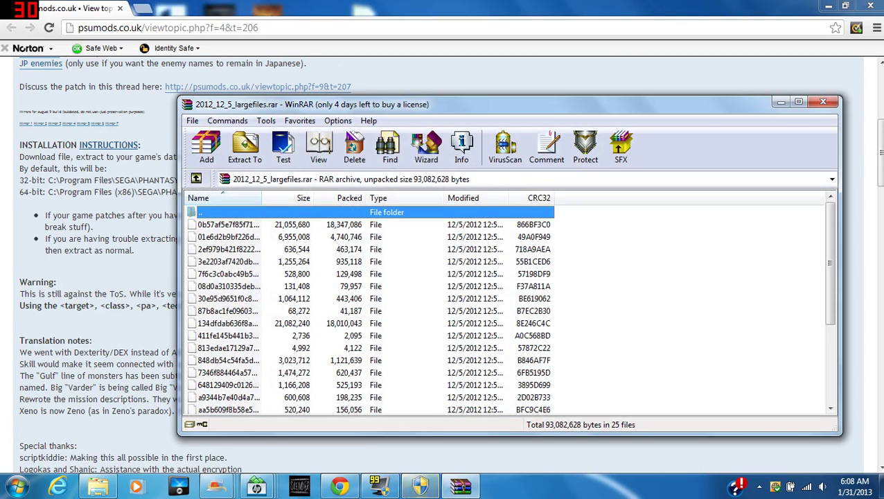
Open the PSO2 shortcut's file location and browse to pso2_bin\data\win32.
left_click(829, 6)
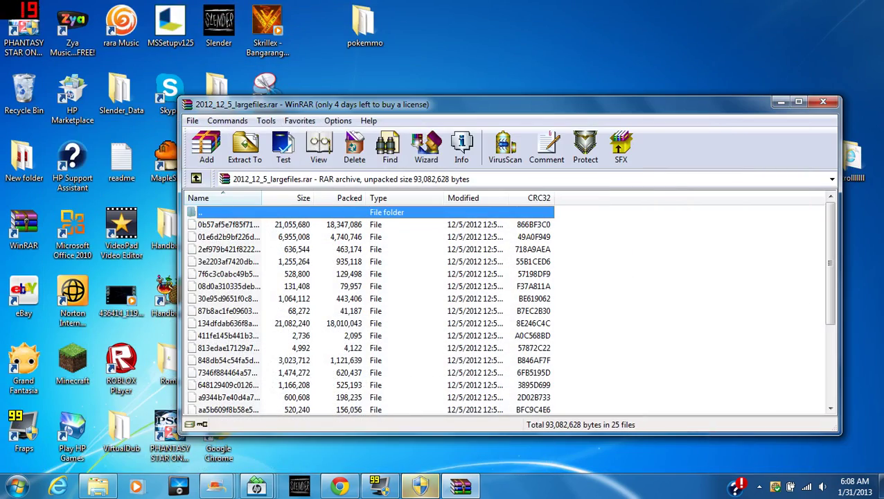
left_click_drag(316, 106, 394, 72)
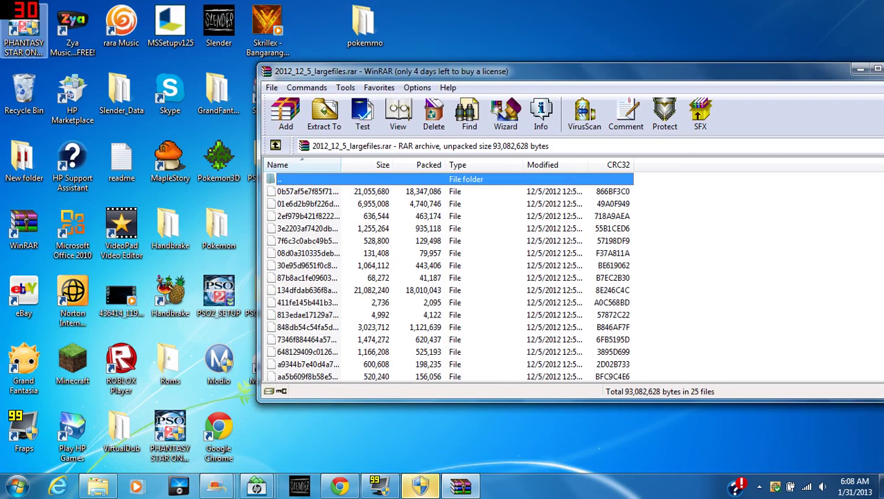
right_click(22, 28)
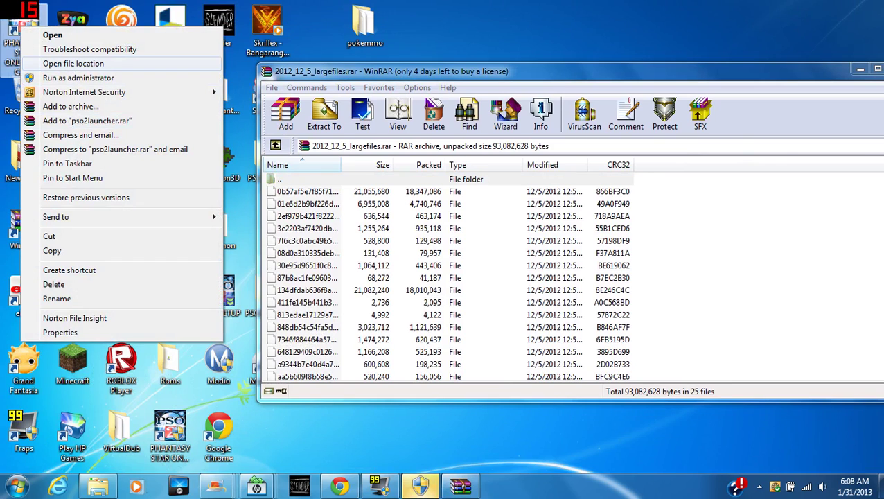
left_click(72, 63)
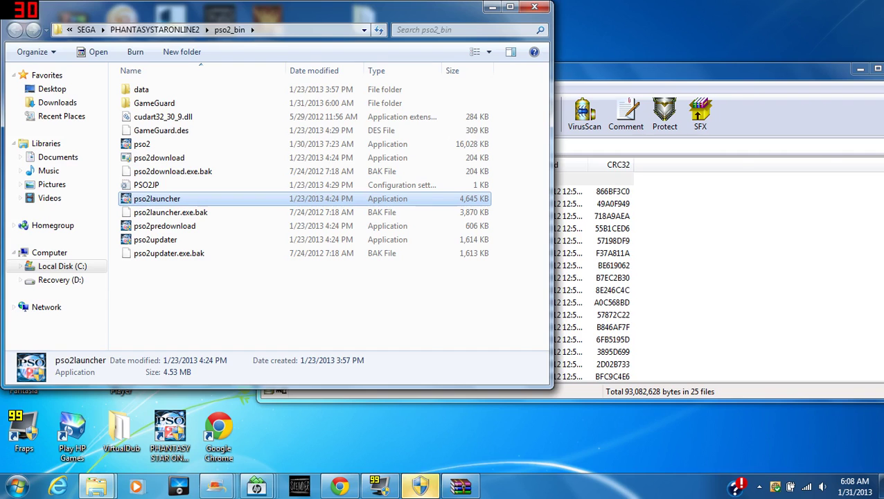
key("alt+Tab")
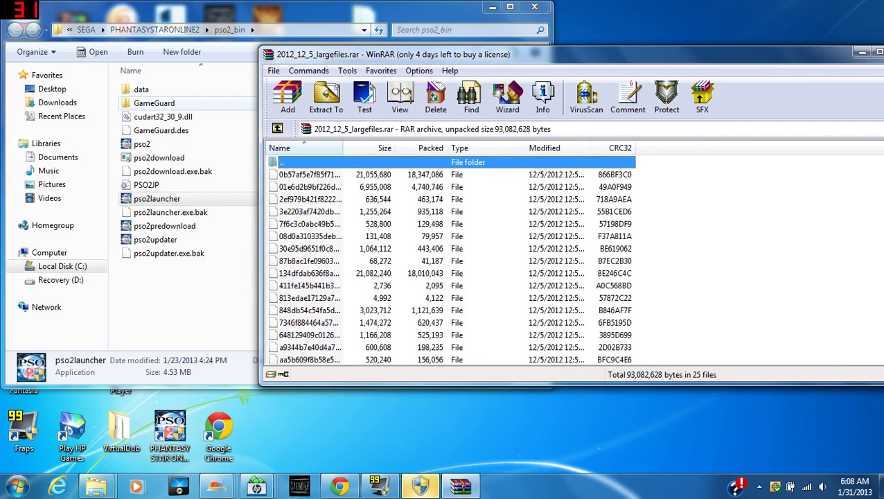
double_click(141, 89)
double_click(144, 100)
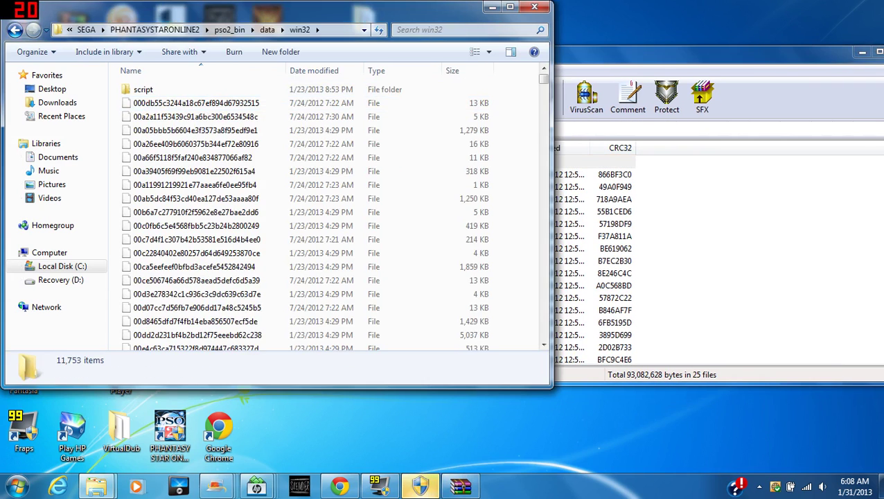
Extract all 25 large files into win32, replacing existing copies with administrator permission.
key("alt+Tab")
key("shift+Down")
key("shift+Down")
key("shift+Down")
key("shift+Down")
key("shift+Down")
key("shift+Down")
key("shift+Down")
key("shift+Down")
key("shift+Down")
key("shift+Down")
key("shift+Down")
key("shift+Down")
key("shift+Down")
key("shift+Down")
key("shift+Down")
key("shift+Down")
key("shift+Down")
key("shift+Down")
key("shift+Down")
key("shift+Down")
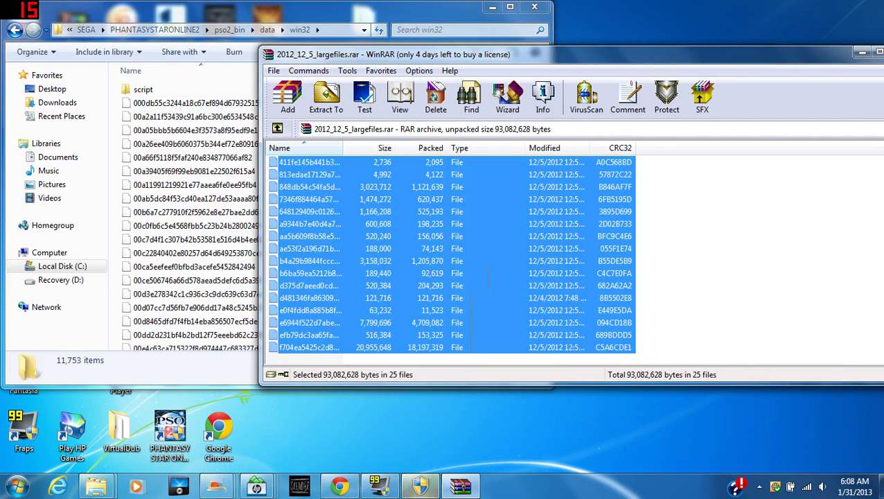
key("alt+w")
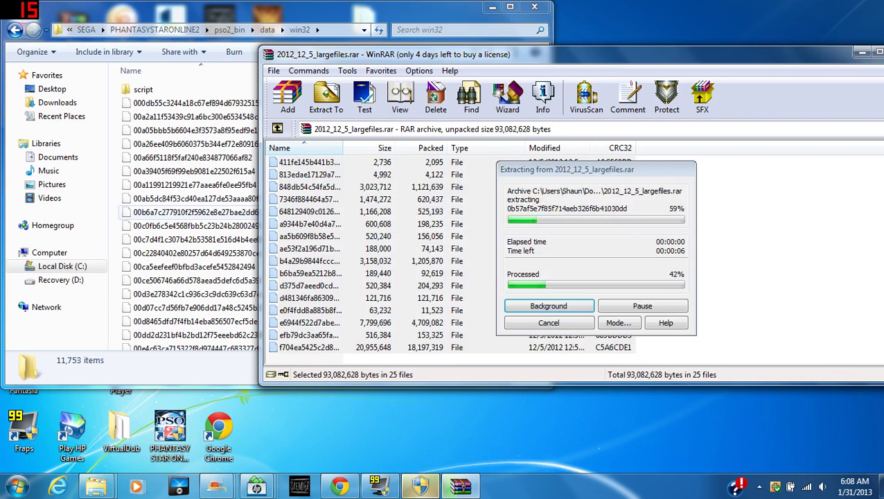
key("alt+Tab")
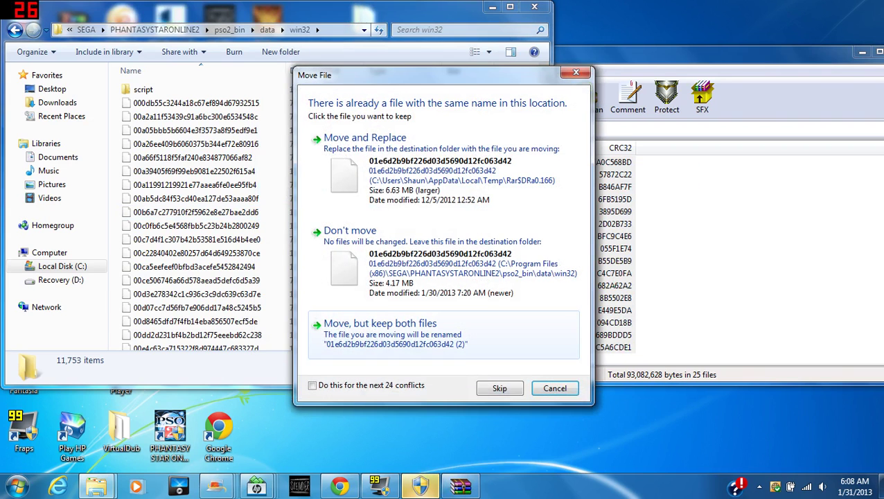
left_click(312, 385)
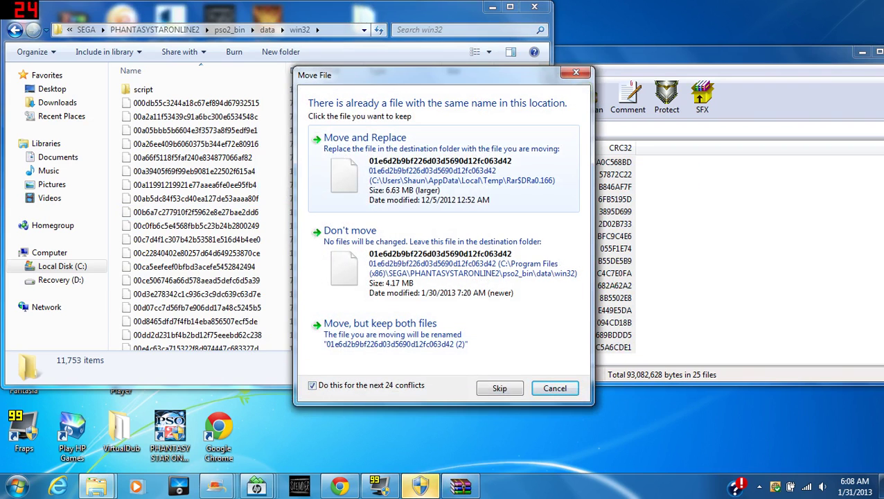
left_click(365, 138)
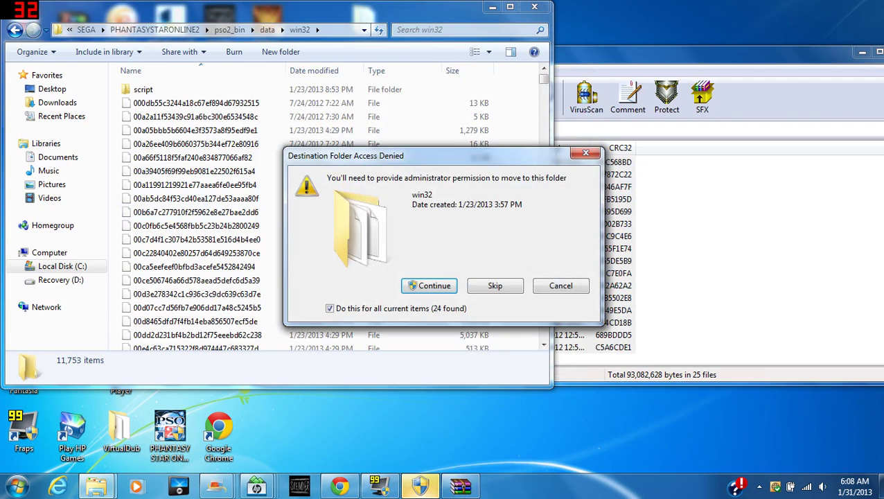
key("Return")
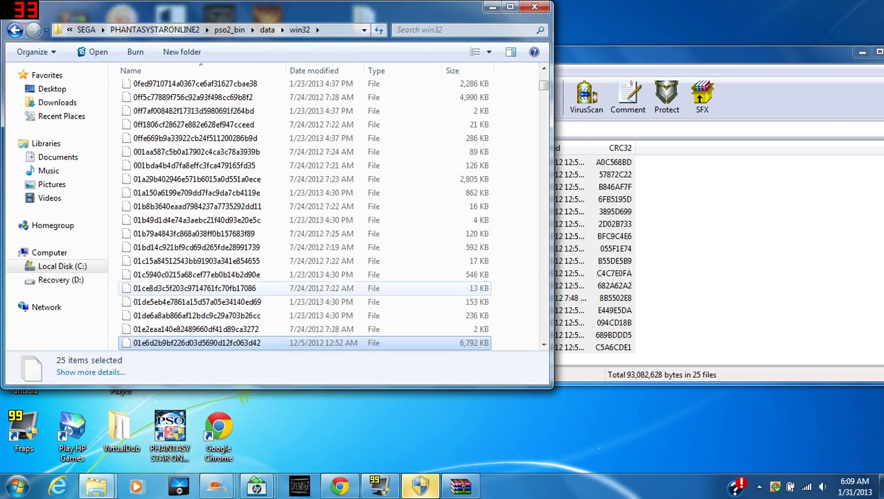
Close the win32 folder window and the large files archive.
left_click(534, 7)
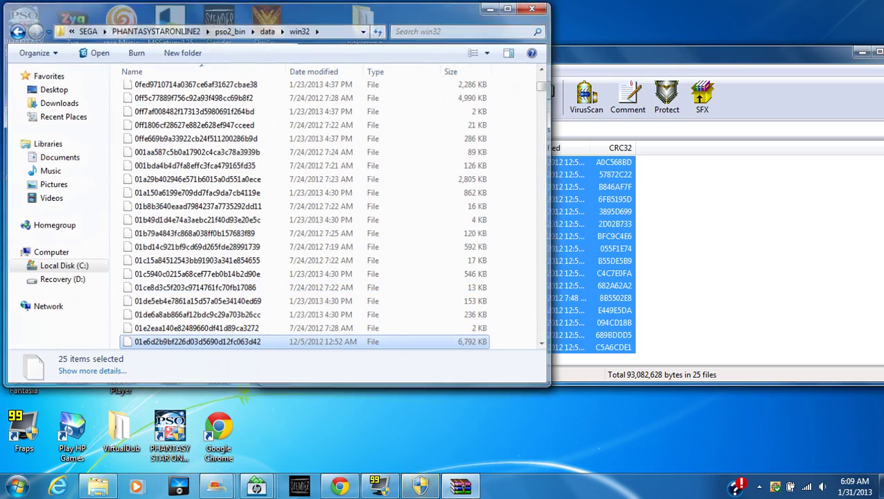
left_click_drag(415, 54, 298, 45)
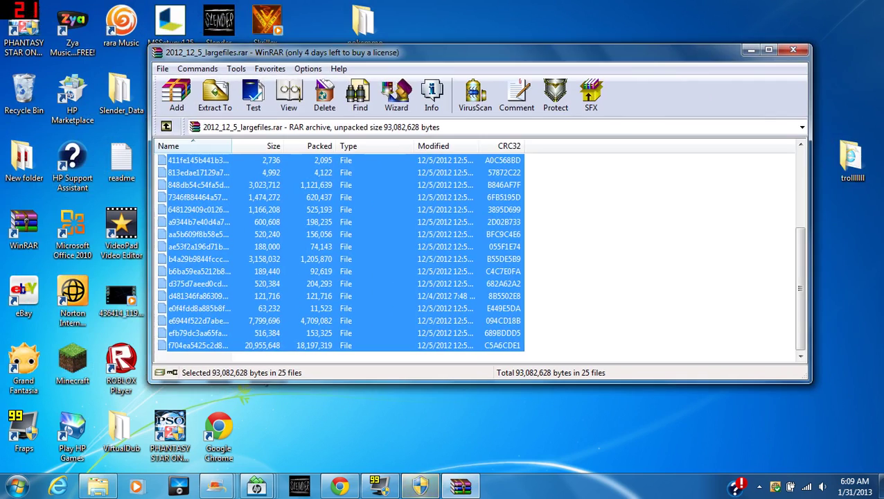
left_click(796, 47)
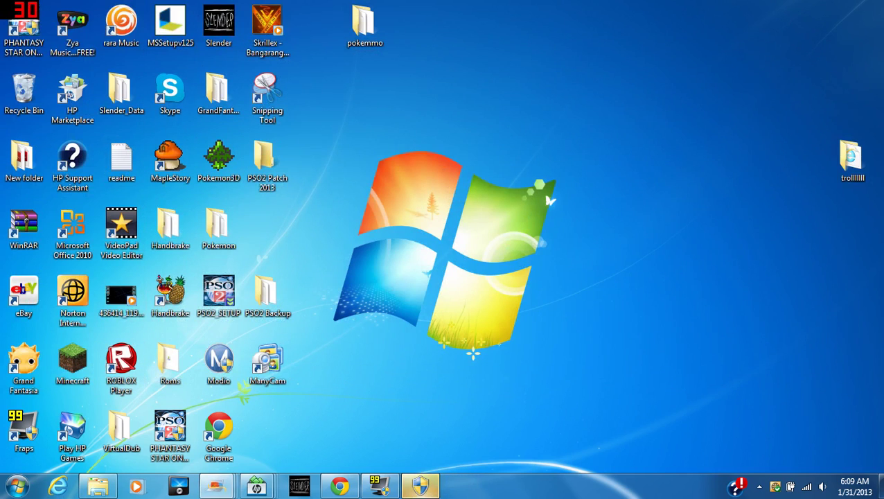
Launch PHANTASY STAR ONLINE 2 from its desktop shortcut and wait for the Terms of Use.
left_click(24, 28)
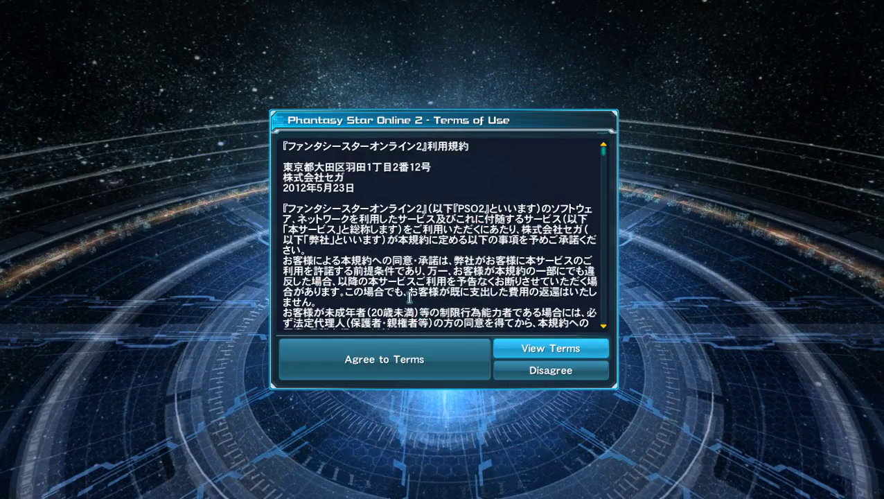
Agree to the terms and log in with SEGA ID on Ship06:Ken using the account password.
left_click(399, 343)
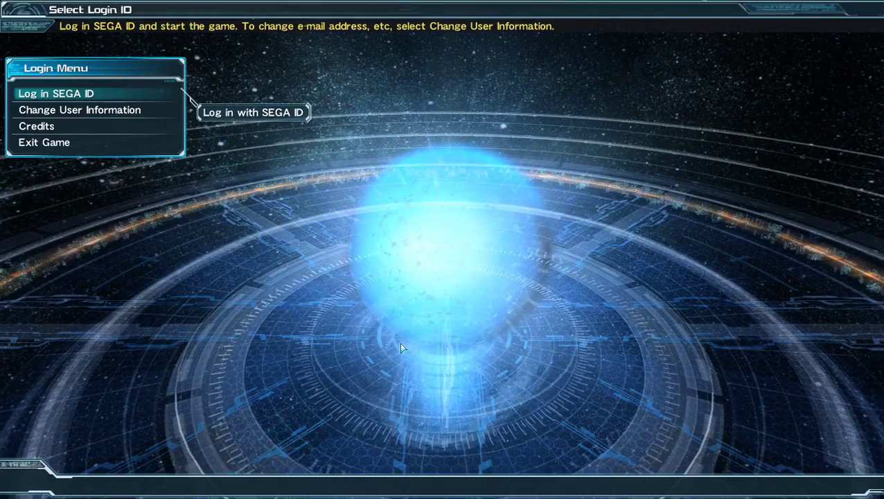
left_click(149, 93)
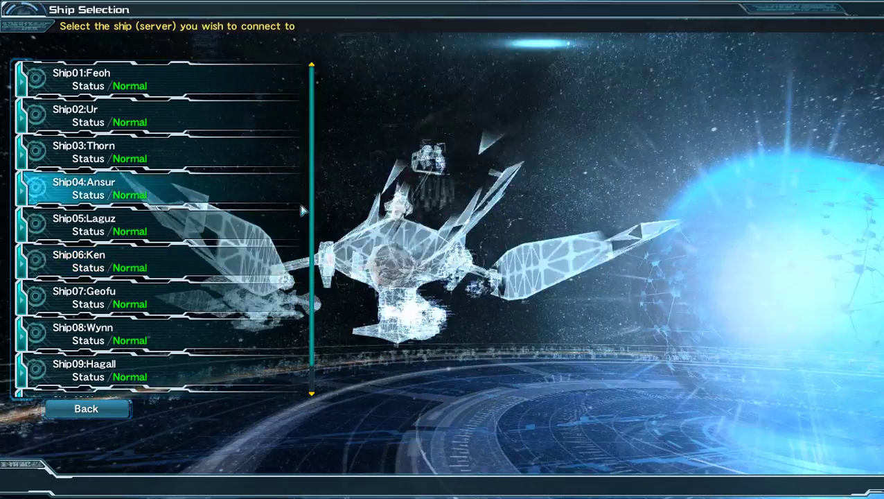
left_click(294, 260)
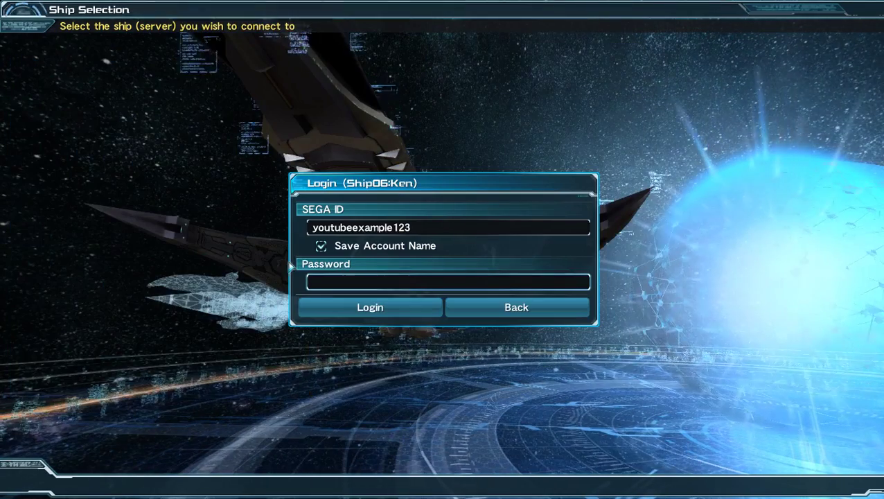
left_click(358, 284)
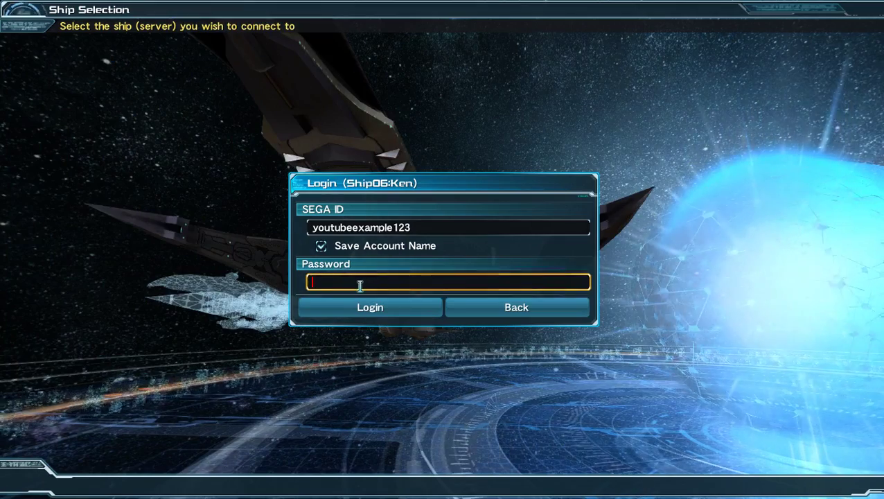
type("********")
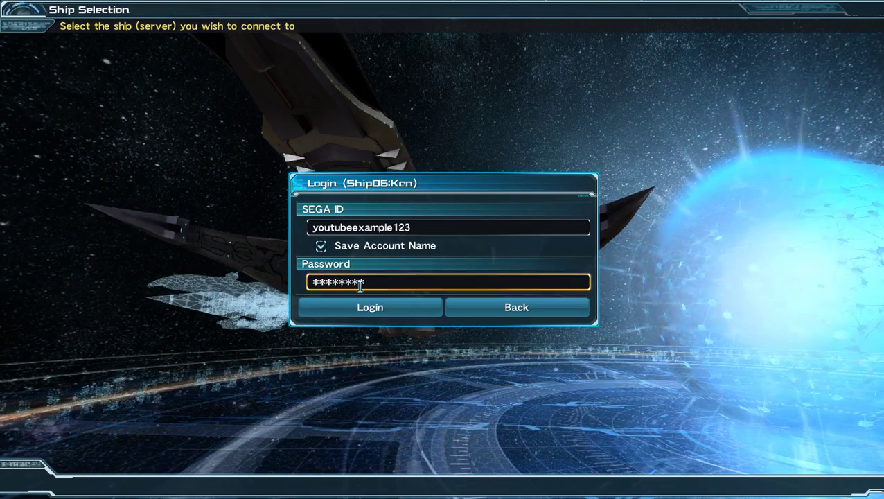
left_click(367, 315)
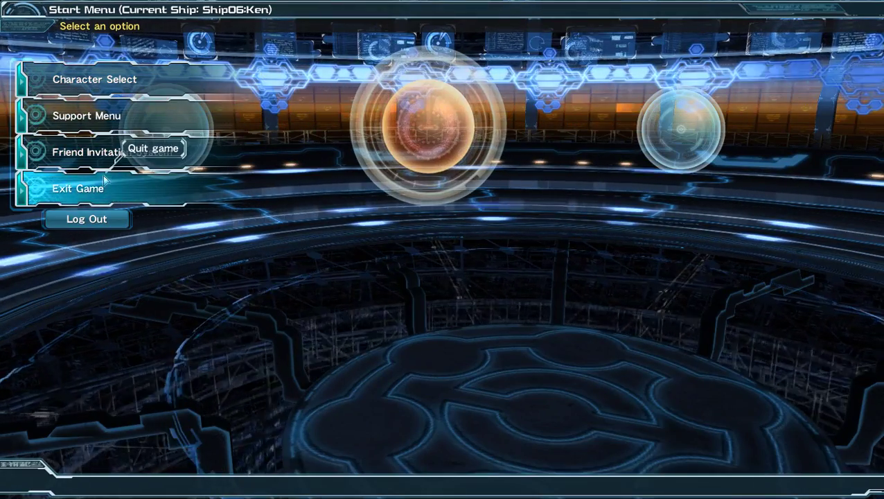
Log out from the Start Menu and let the game close to the desktop.
left_click(86, 219)
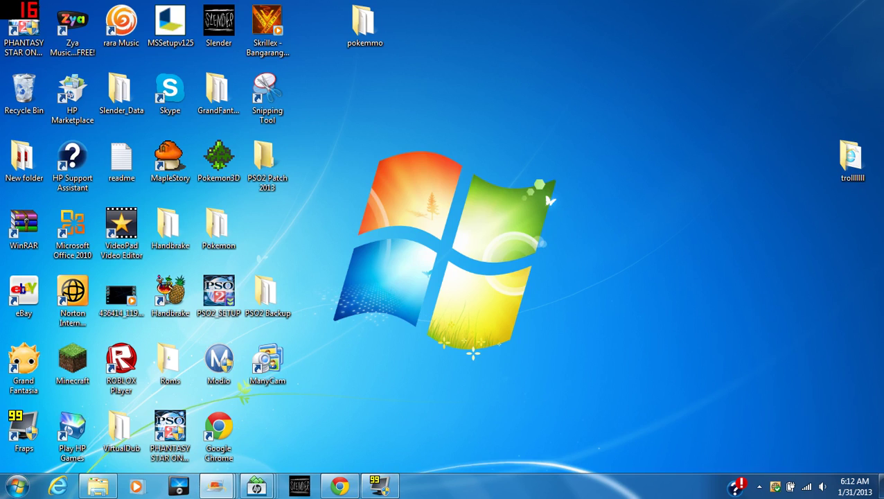
mouse_move(379, 485)
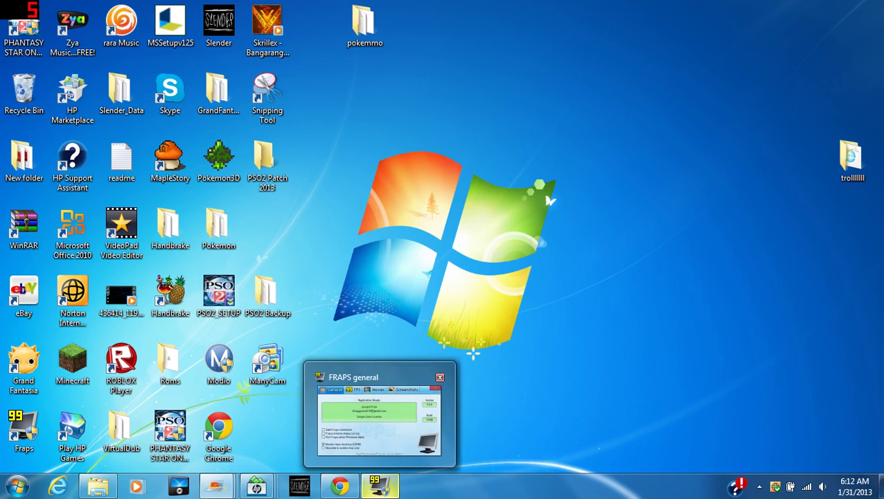